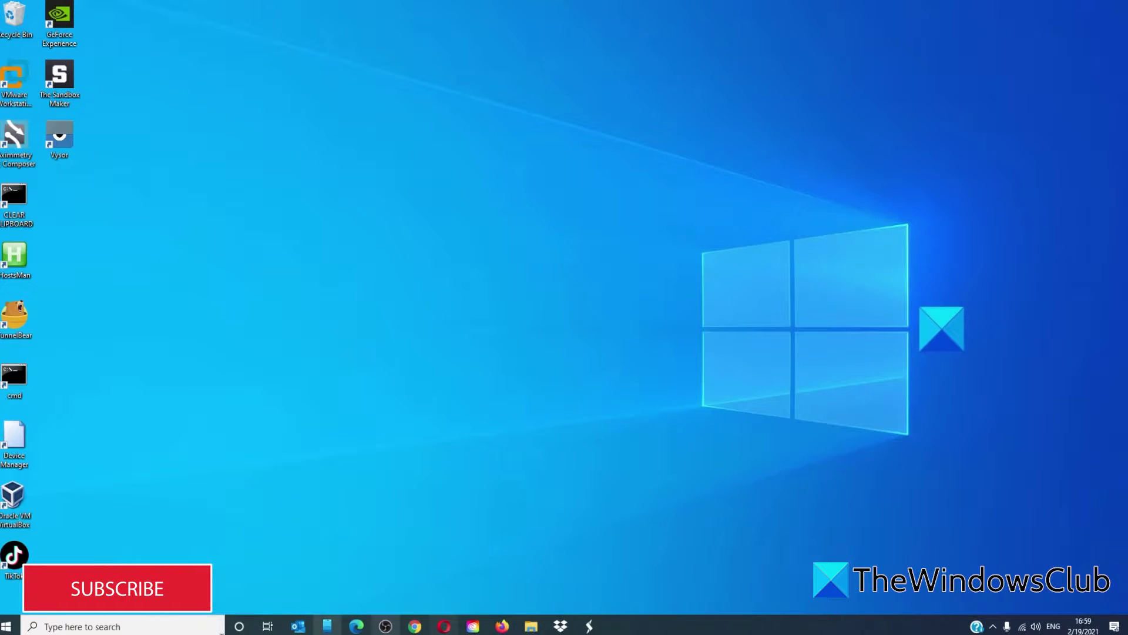
Go to Settings > Update & Security > Troubleshoot > Additional troubleshooters.
{"action": "left_click", "coordinate": [67, 627]}
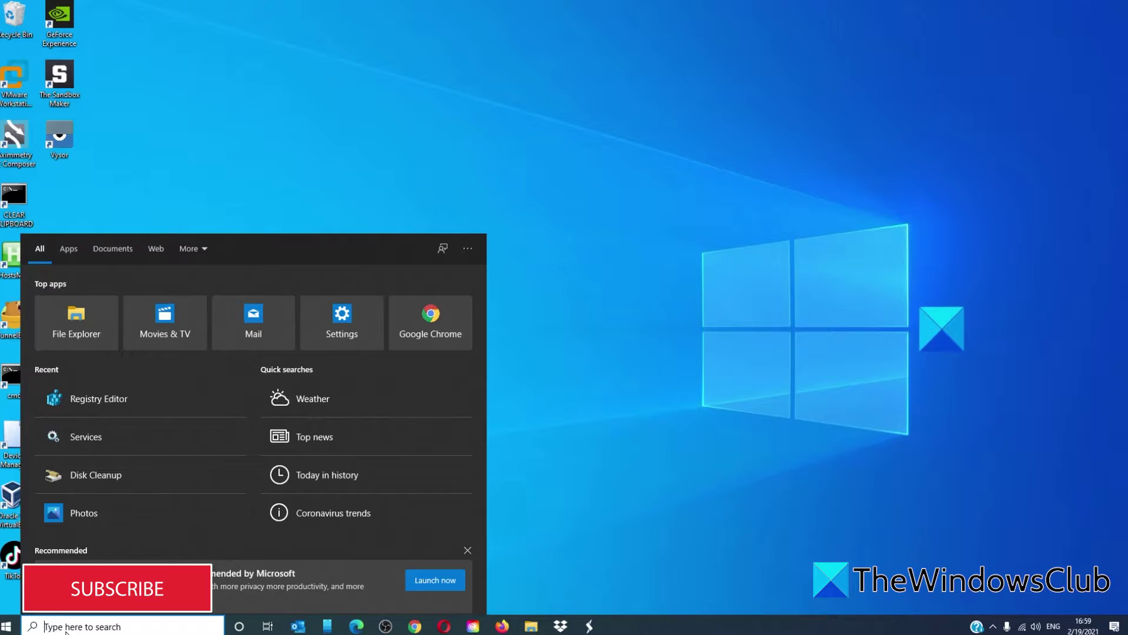
{"action": "left_click", "coordinate": [5, 626]}
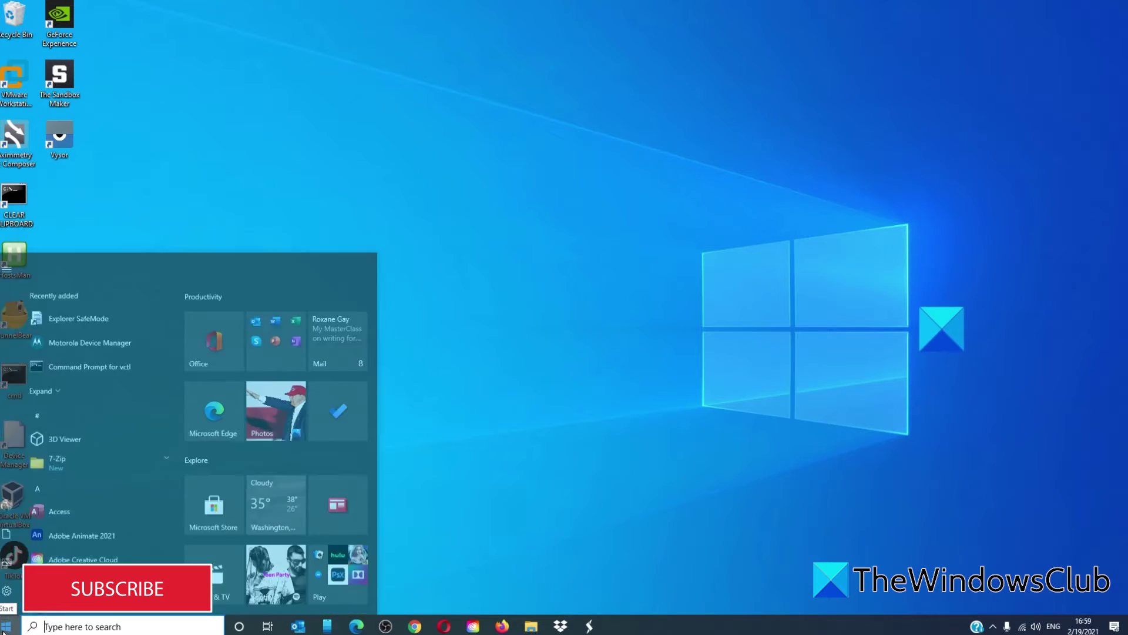
{"action": "left_click", "coordinate": [4, 582]}
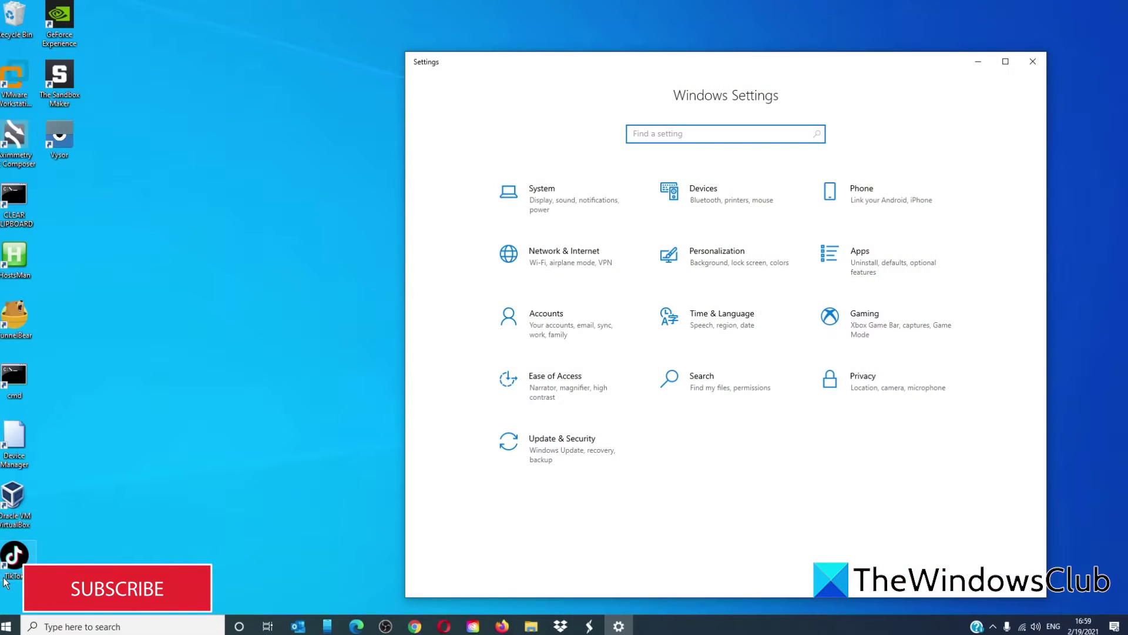
{"action": "left_click", "coordinate": [548, 445]}
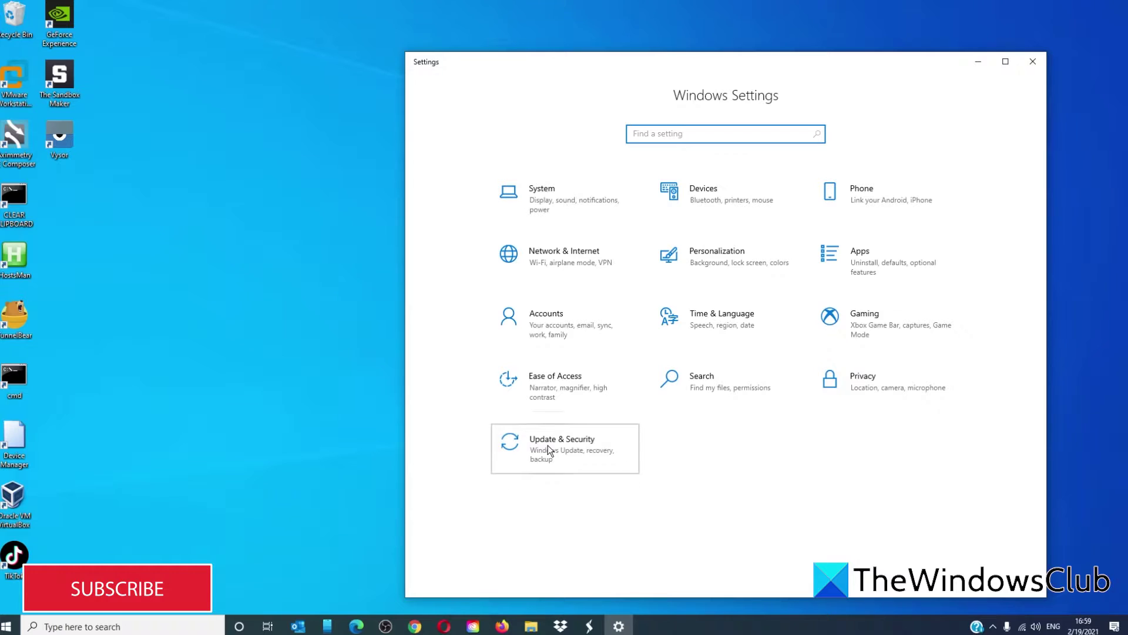
{"action": "left_click", "coordinate": [470, 300]}
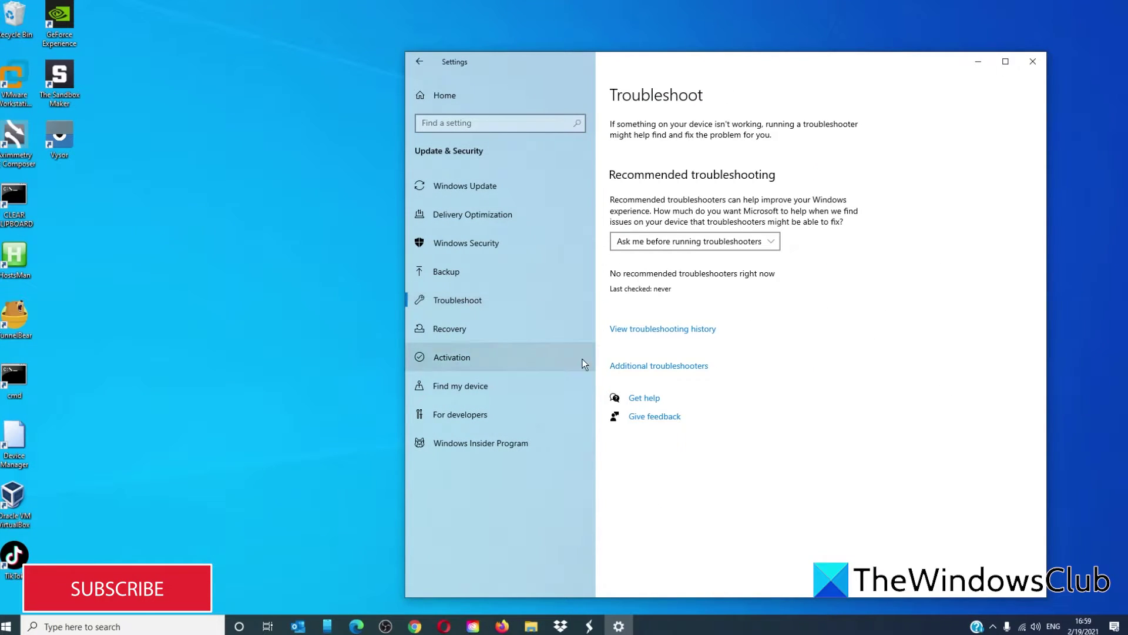
{"action": "left_click", "coordinate": [677, 371]}
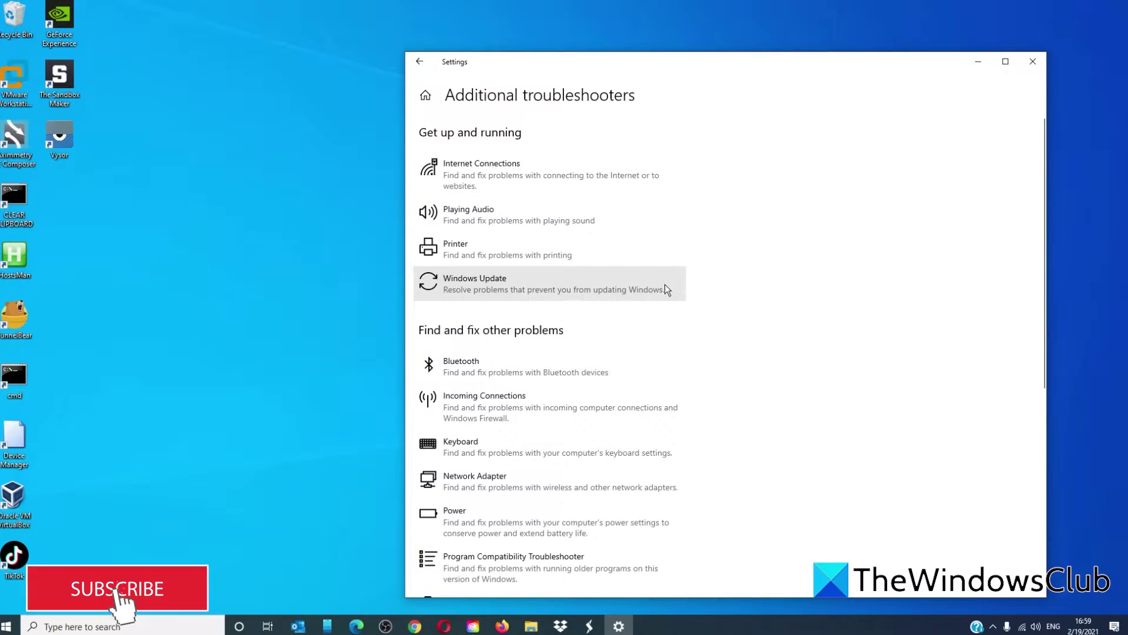
{"action": "scroll", "coordinate": [666, 280], "scroll_direction": "down", "scroll_amount": 1}
{"action": "scroll", "coordinate": [666, 276], "scroll_direction": "down", "scroll_amount": 2}
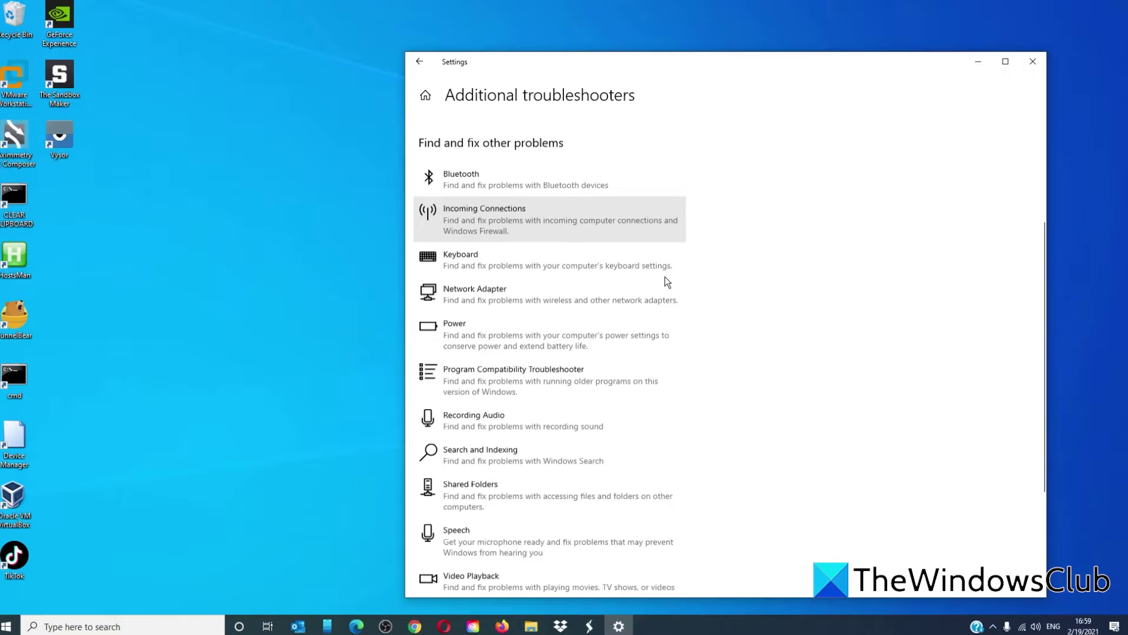
{"action": "scroll", "coordinate": [665, 277], "scroll_direction": "down", "scroll_amount": 1}
Run the Video Playback troubleshooter, open video playback settings, and close the troubleshooter.
{"action": "left_click", "coordinate": [627, 471]}
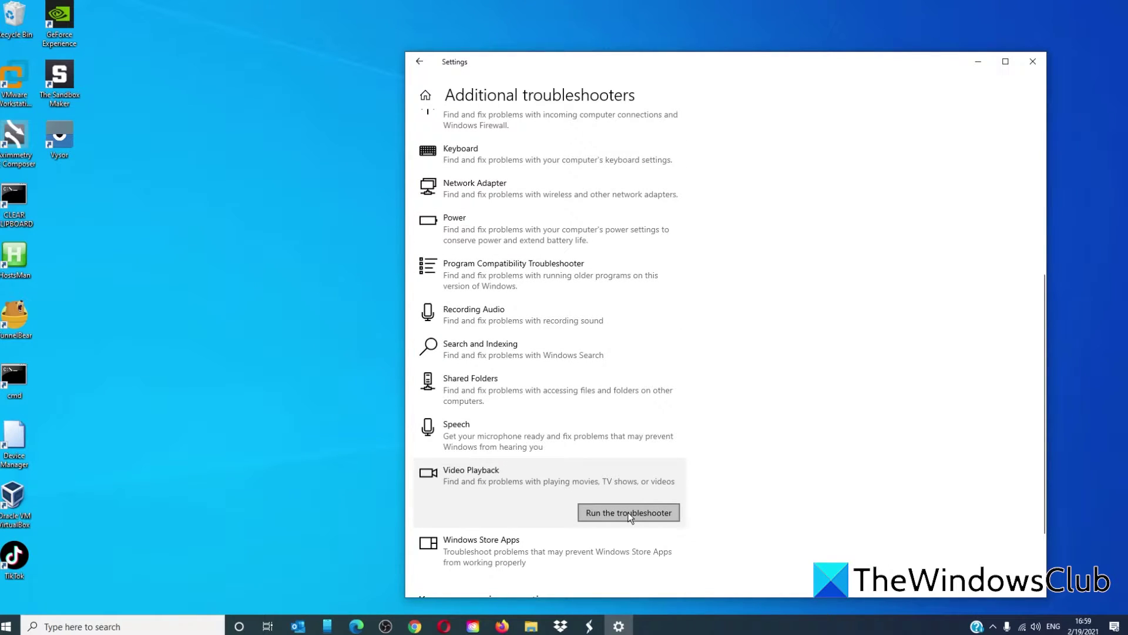
{"action": "left_click", "coordinate": [629, 512]}
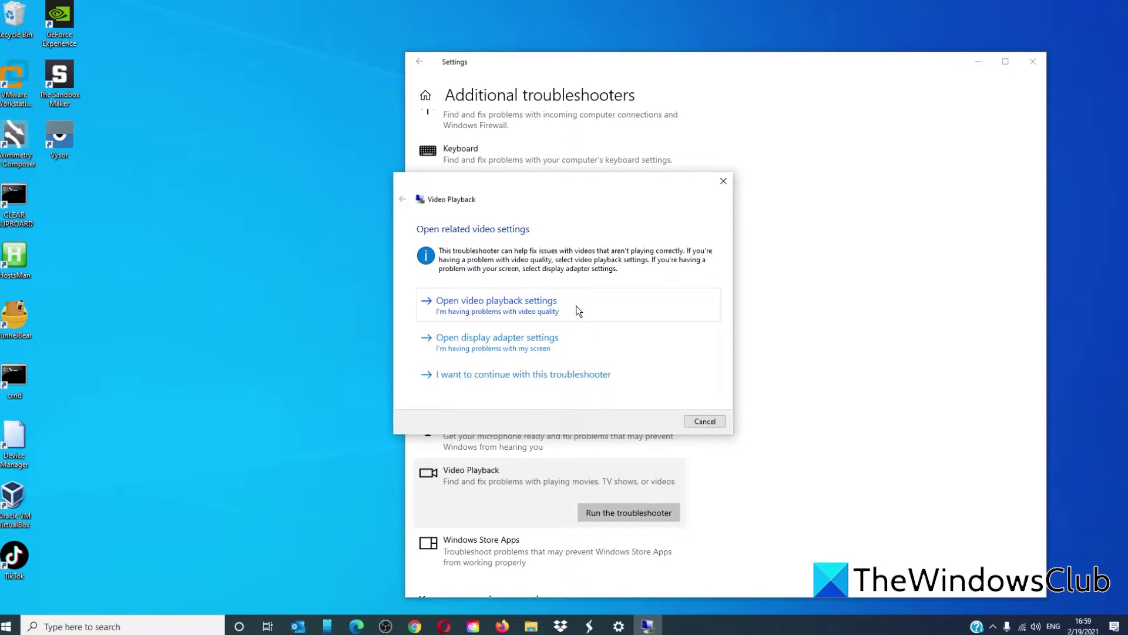
{"action": "left_click", "coordinate": [576, 305]}
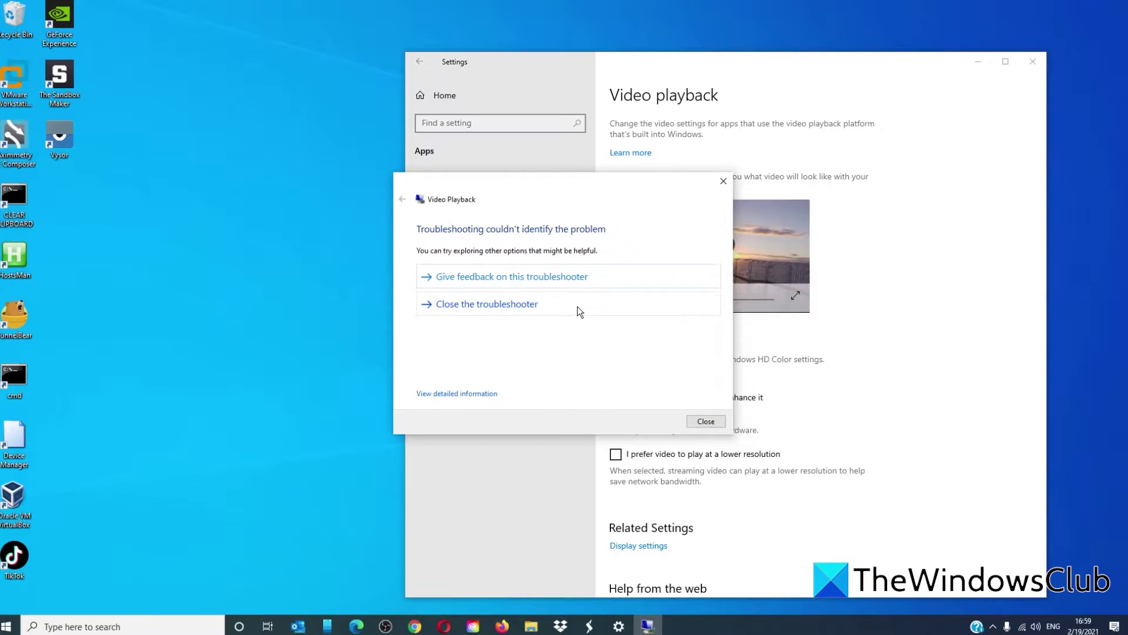
{"action": "left_click", "coordinate": [721, 184]}
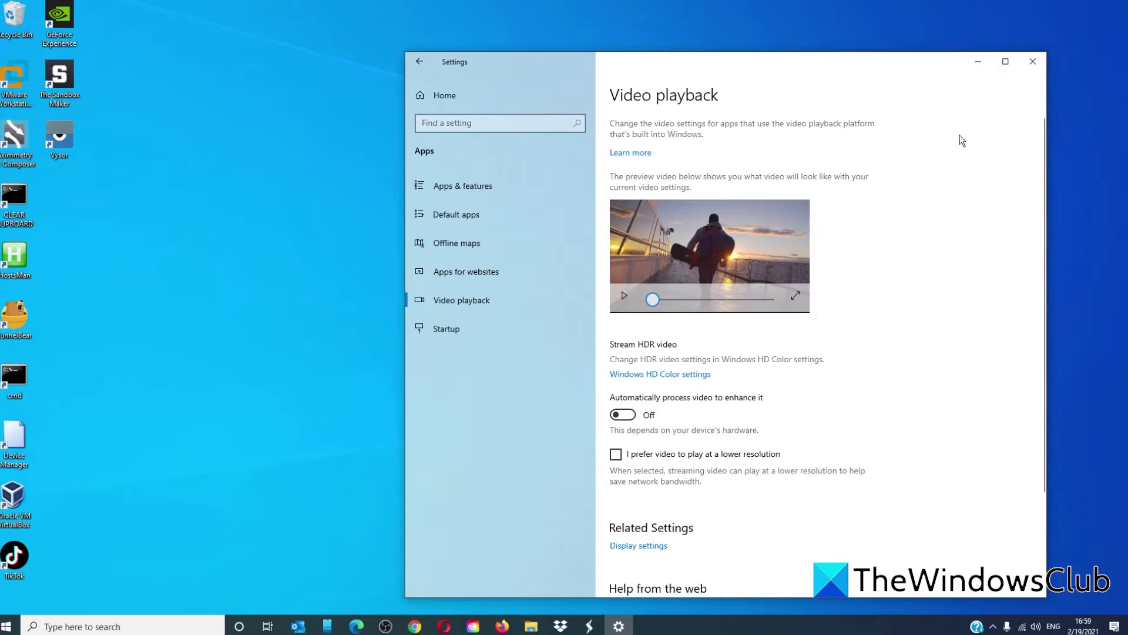
Stop the Windows Media Player Network Sharing Service in Services, then close the console.
{"action": "left_click", "coordinate": [1027, 64]}
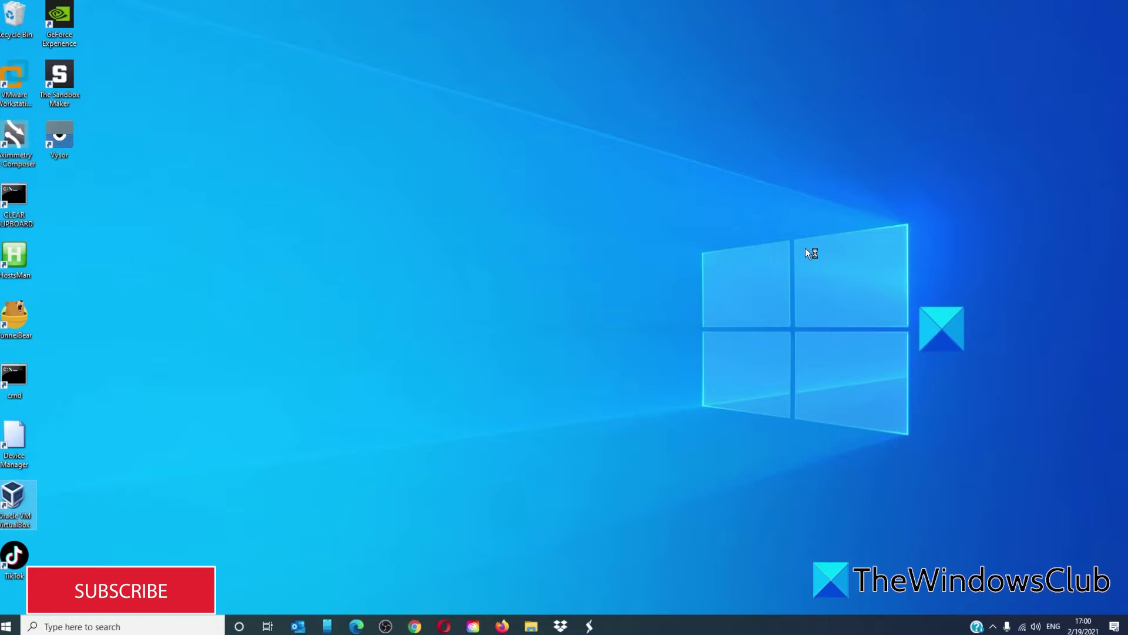
{"action": "left_click", "coordinate": [164, 624]}
{"action": "type", "text": "ser"}
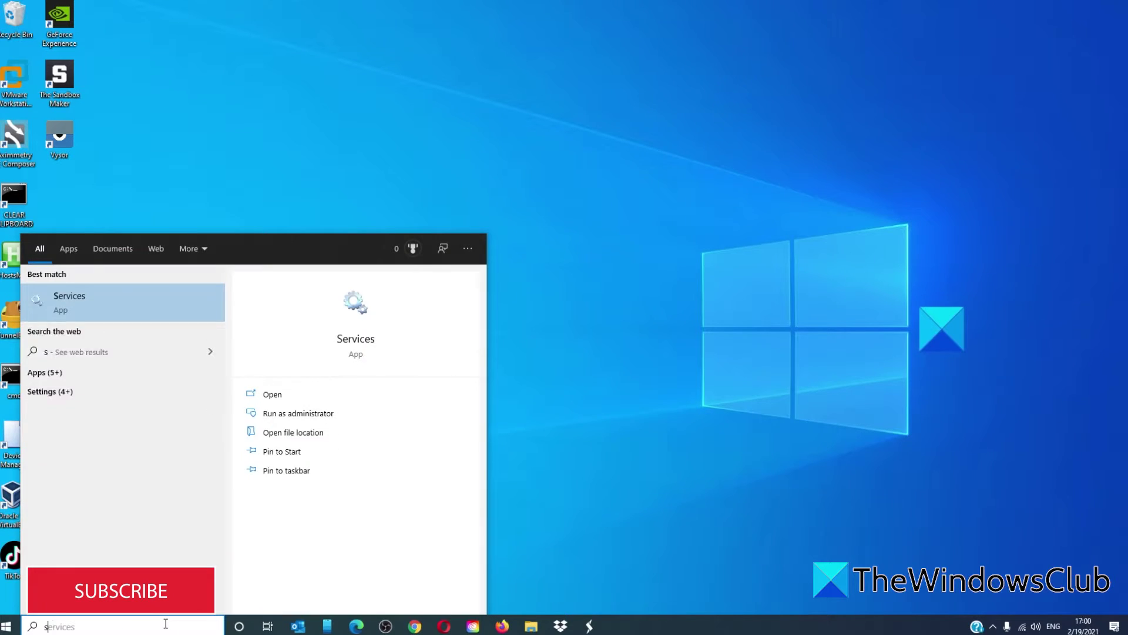
{"action": "left_click", "coordinate": [359, 345]}
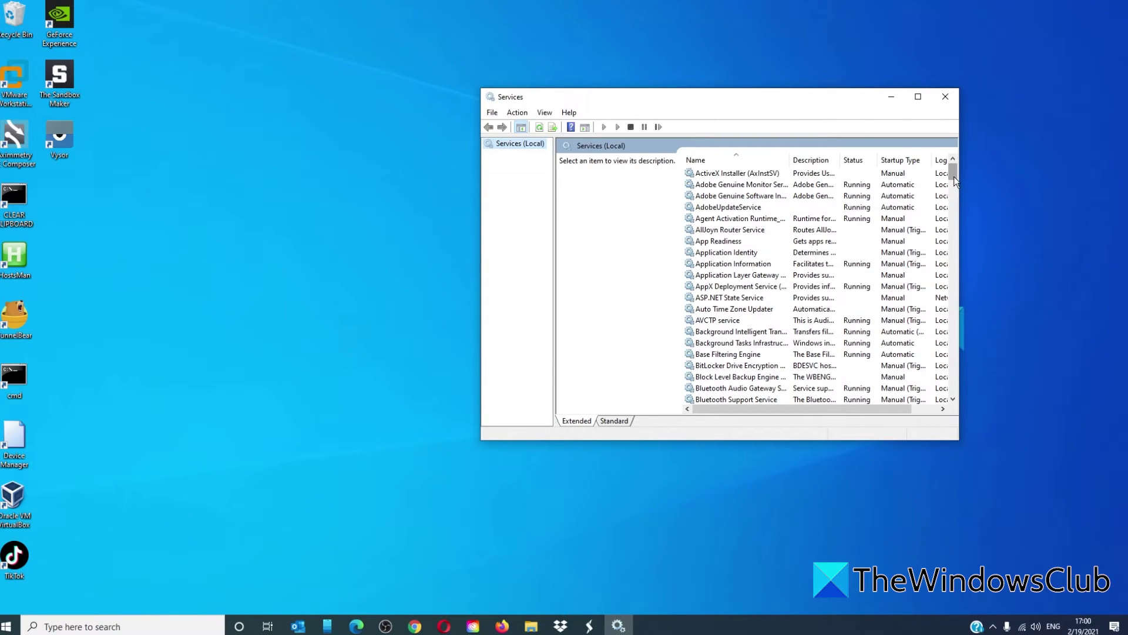
{"action": "left_click_drag", "start_coordinate": [955, 176], "coordinate": [945, 357]}
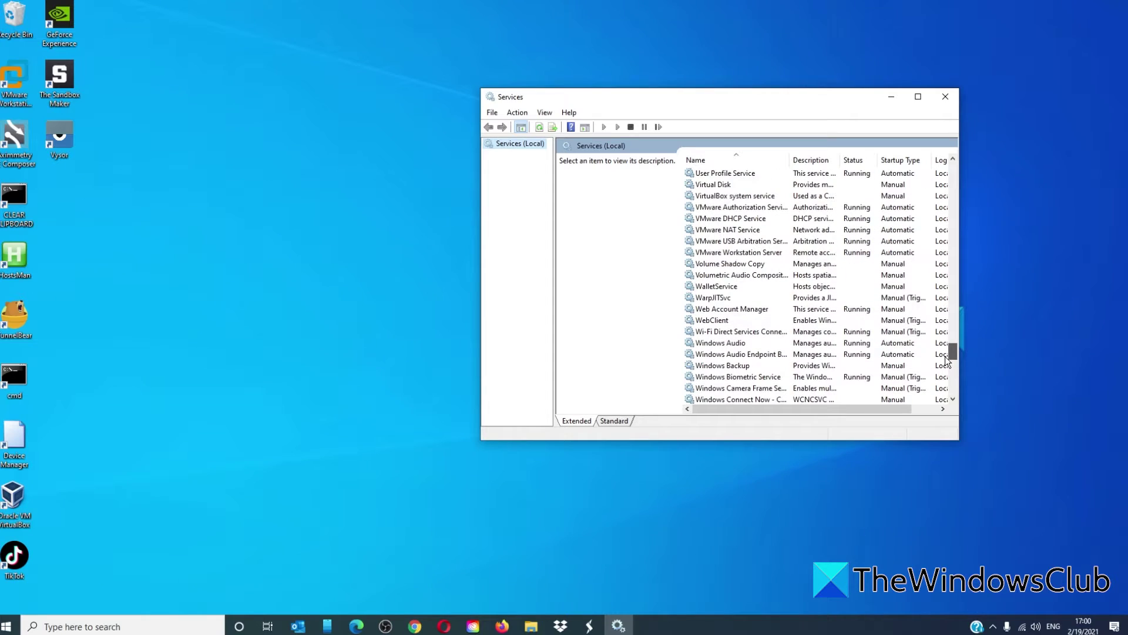
{"action": "scroll", "coordinate": [945, 356], "scroll_direction": "down", "scroll_amount": 6}
{"action": "left_click", "coordinate": [752, 356]}
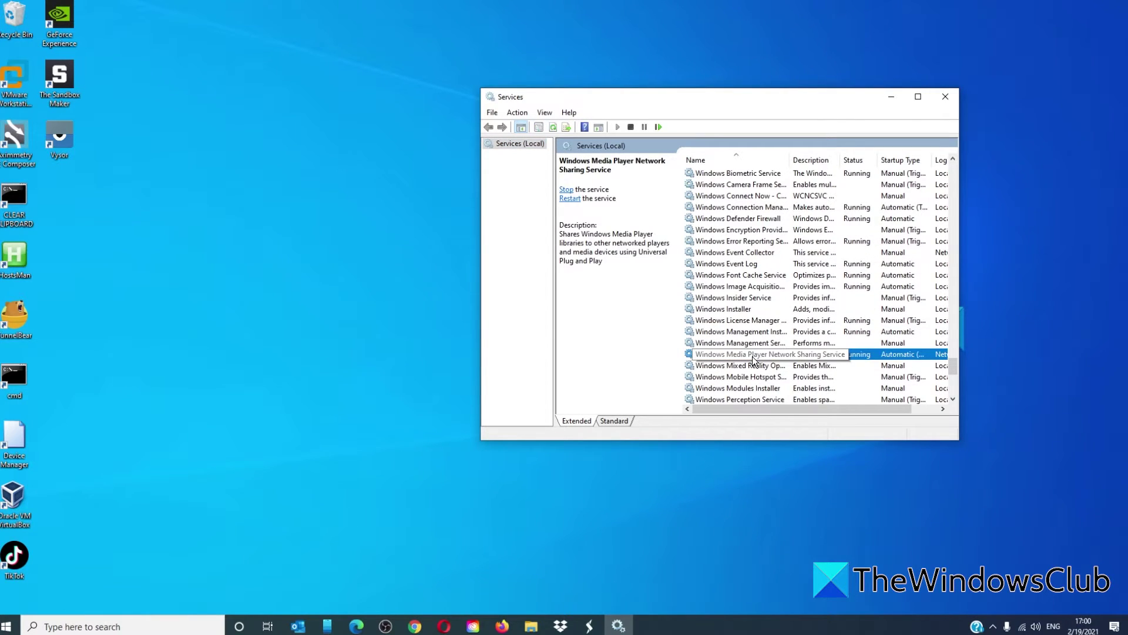
{"action": "right_click", "coordinate": [754, 362]}
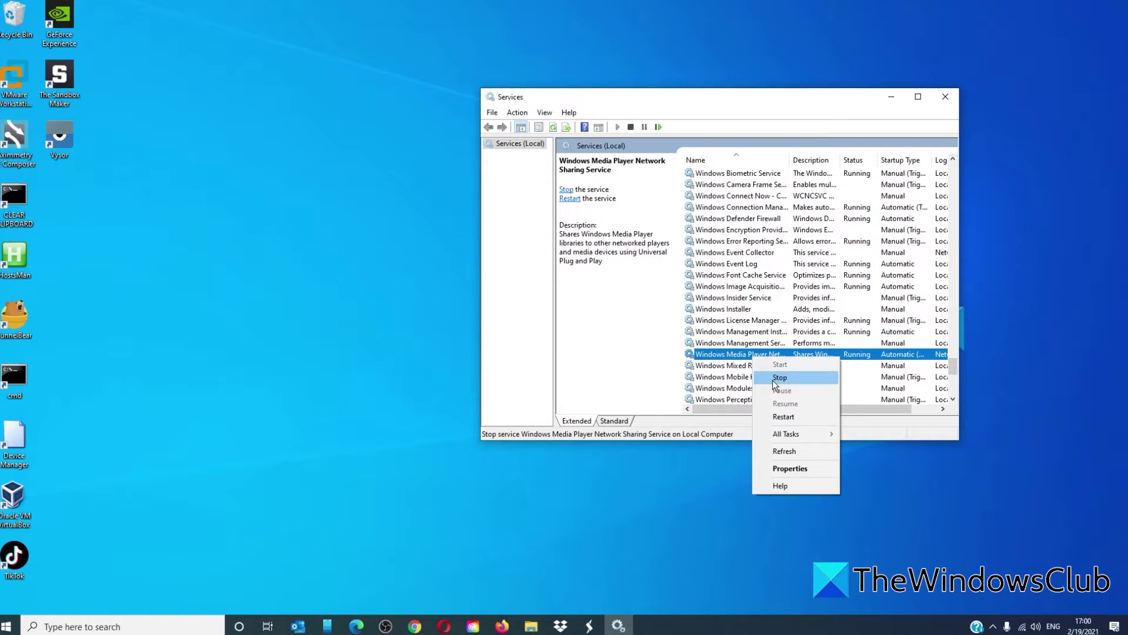
{"action": "left_click", "coordinate": [944, 99]}
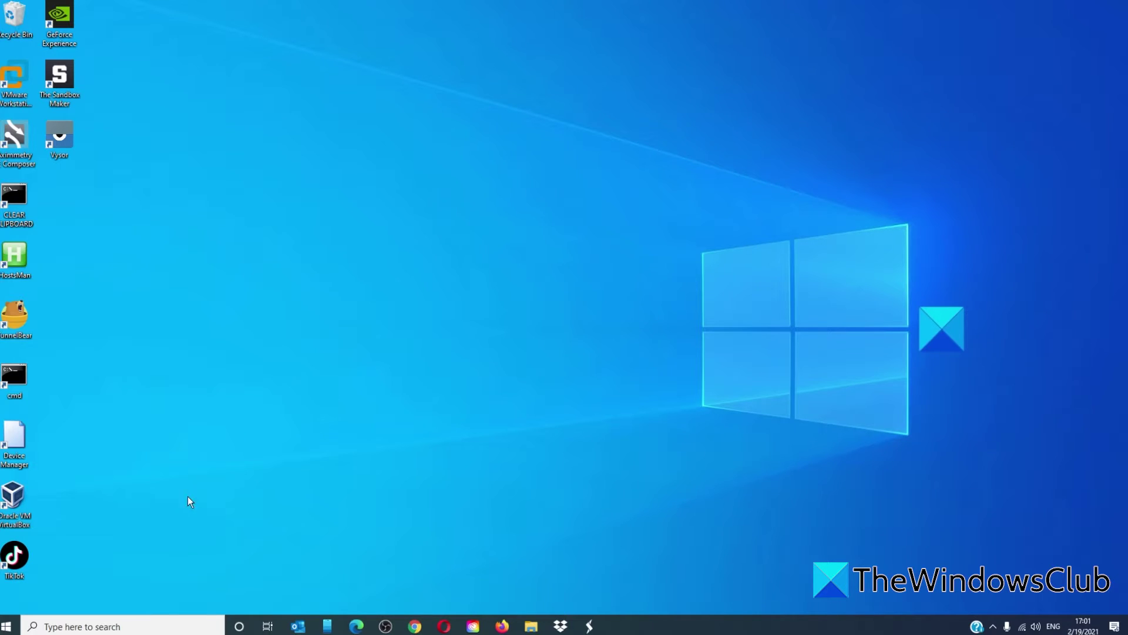
Run 'regsvr32 jscript.dll' in an elevated PowerShell opened from the quick-access menu.
{"action": "right_click", "coordinate": [16, 628]}
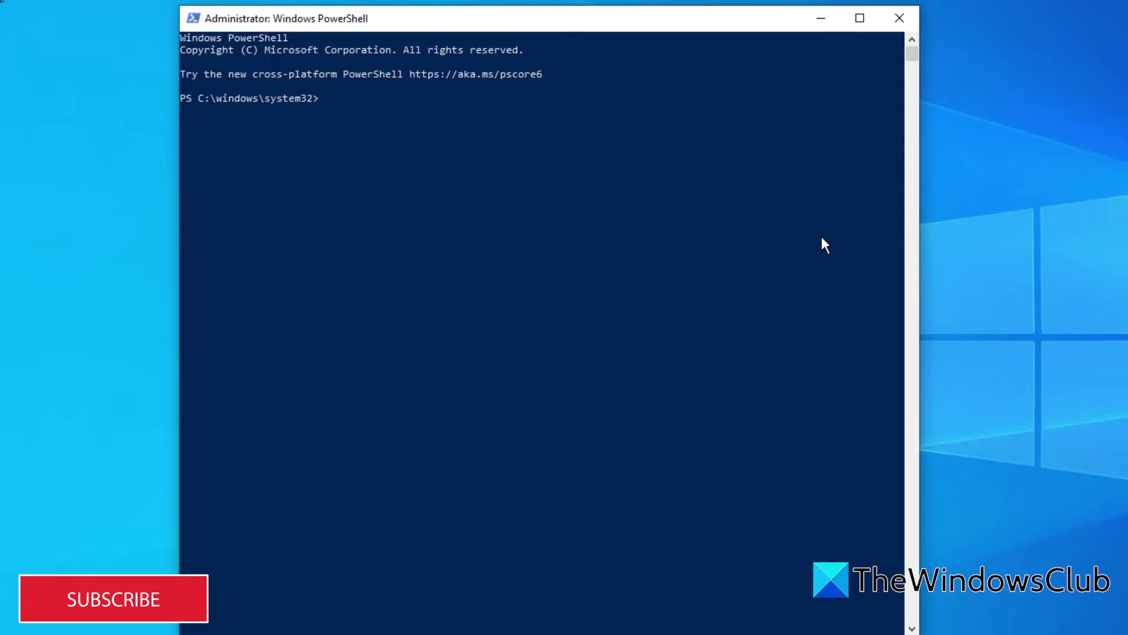
{"action": "type", "text": "re"}
{"action": "type", "text": "g"}
{"action": "type", "text": "sv"}
{"action": "type", "text": "r32"}
{"action": "type", "text": " js"}
{"action": "type", "text": "c"}
{"action": "type", "text": "ript"}
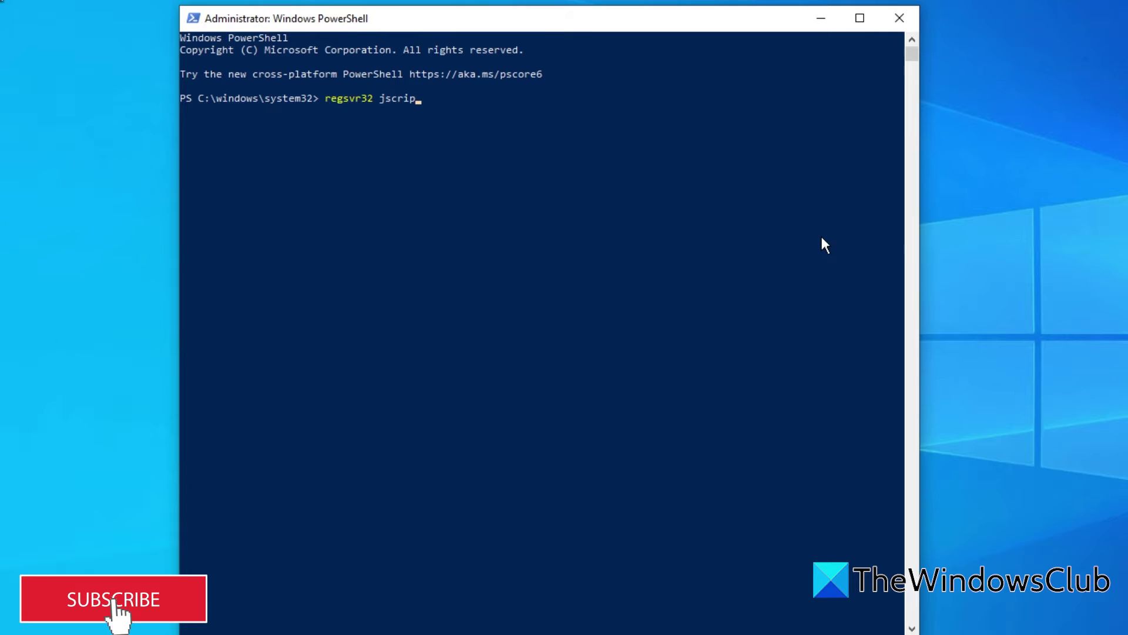
{"action": "type", "text": ".d"}
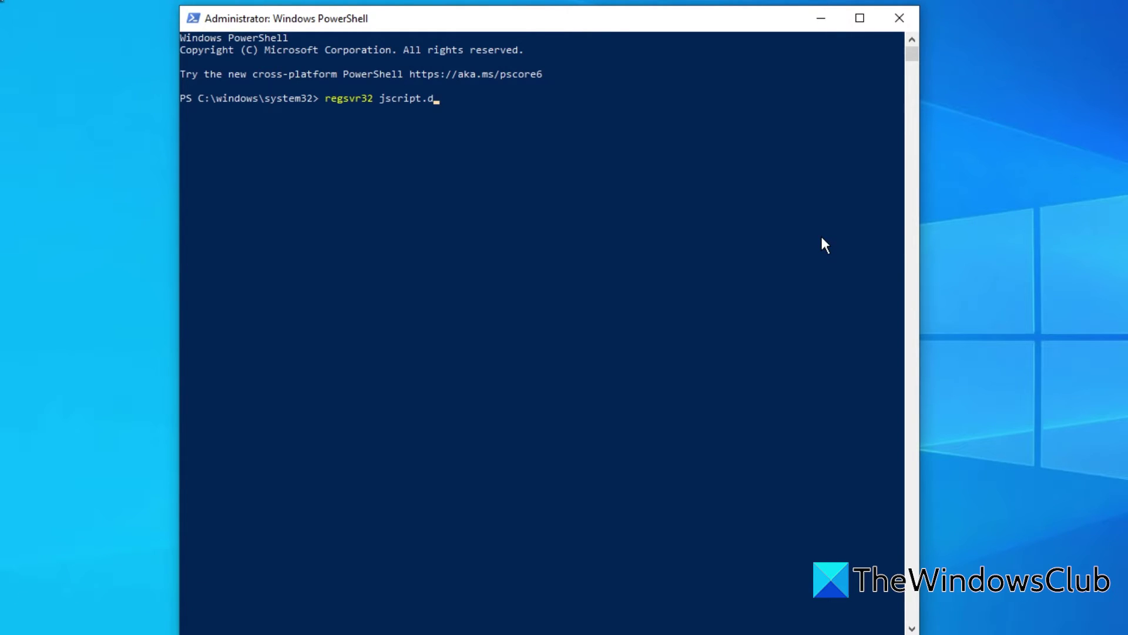
{"action": "type", "text": "ll"}
{"action": "key", "text": "Return"}
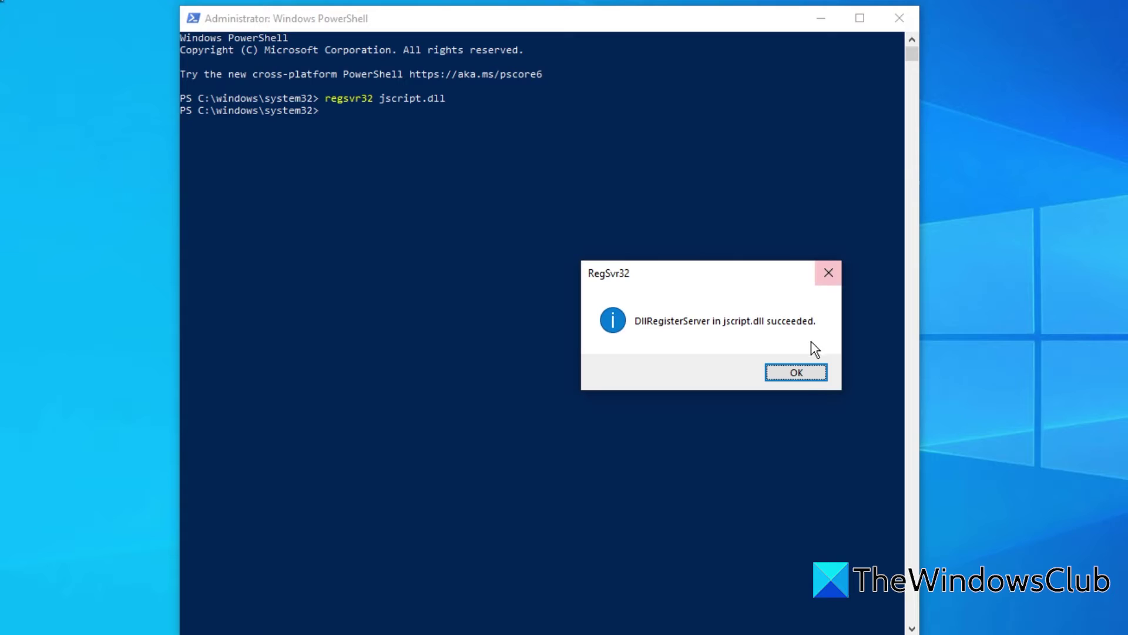
Dismiss the jscript success dialog, run 'regsvr32 vbscript.dll', and dismiss its confirmation.
{"action": "left_click", "coordinate": [791, 374]}
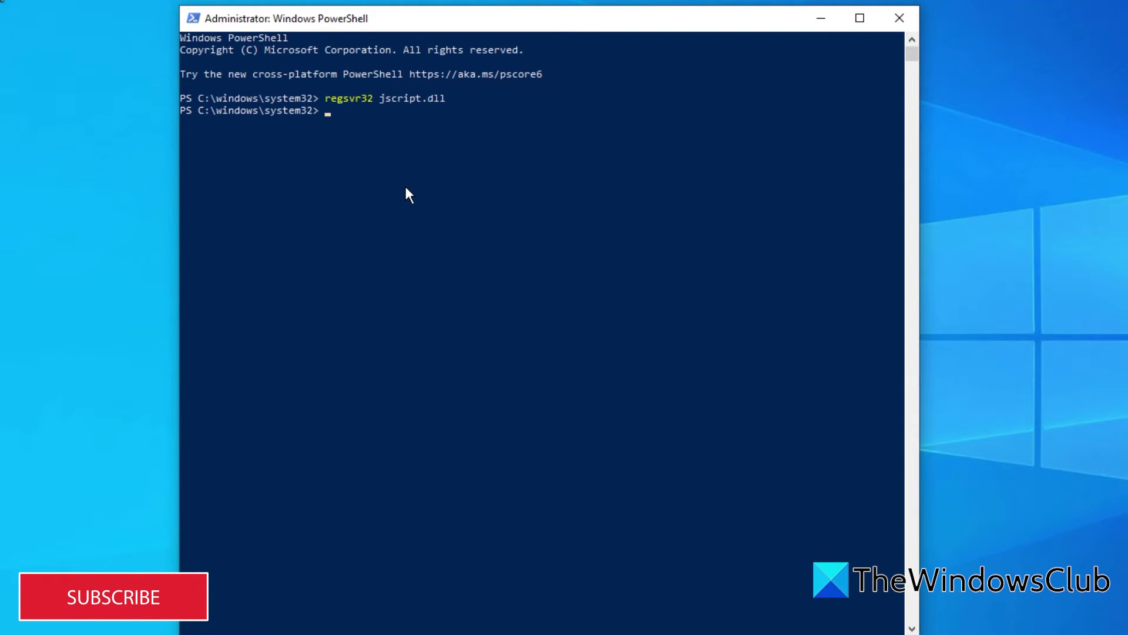
{"action": "type", "text": "re"}
{"action": "type", "text": "gs"}
{"action": "type", "text": "vr"}
{"action": "type", "text": "3"}
{"action": "type", "text": "2 "}
{"action": "type", "text": "vbsc"}
{"action": "type", "text": "ript"}
{"action": "type", "text": "."}
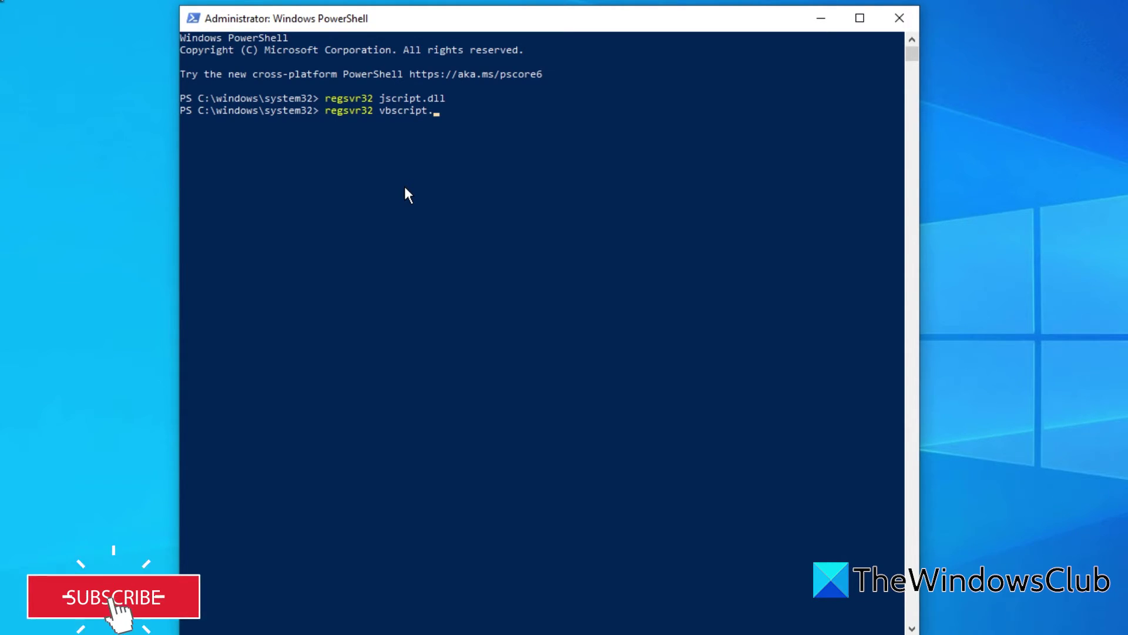
{"action": "type", "text": "dl"}
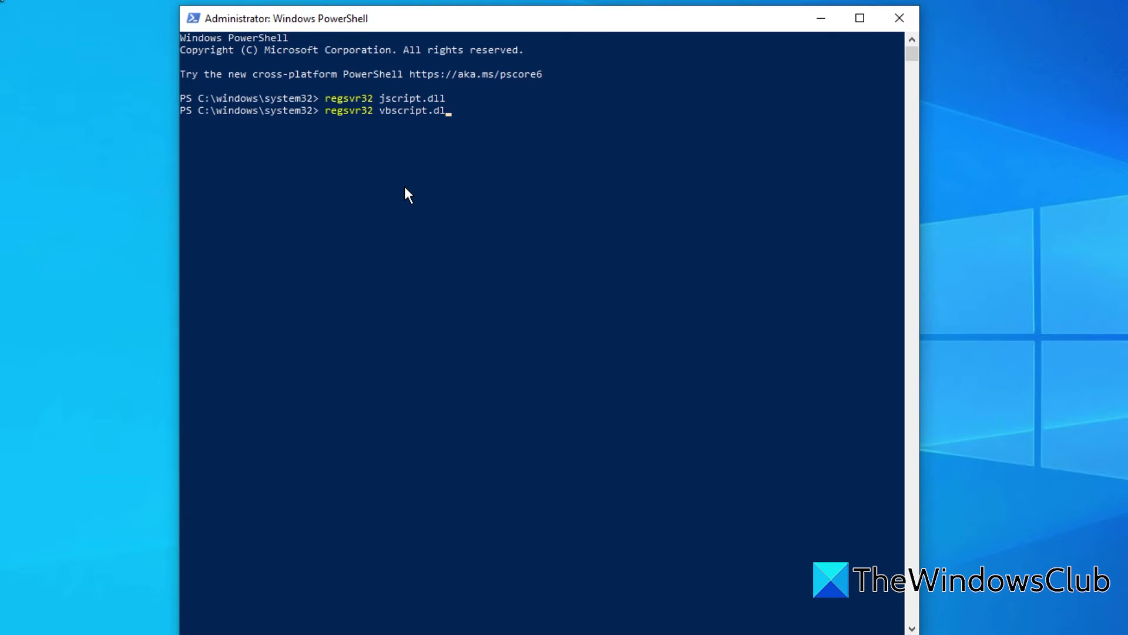
{"action": "type", "text": "l"}
{"action": "key", "text": "Return"}
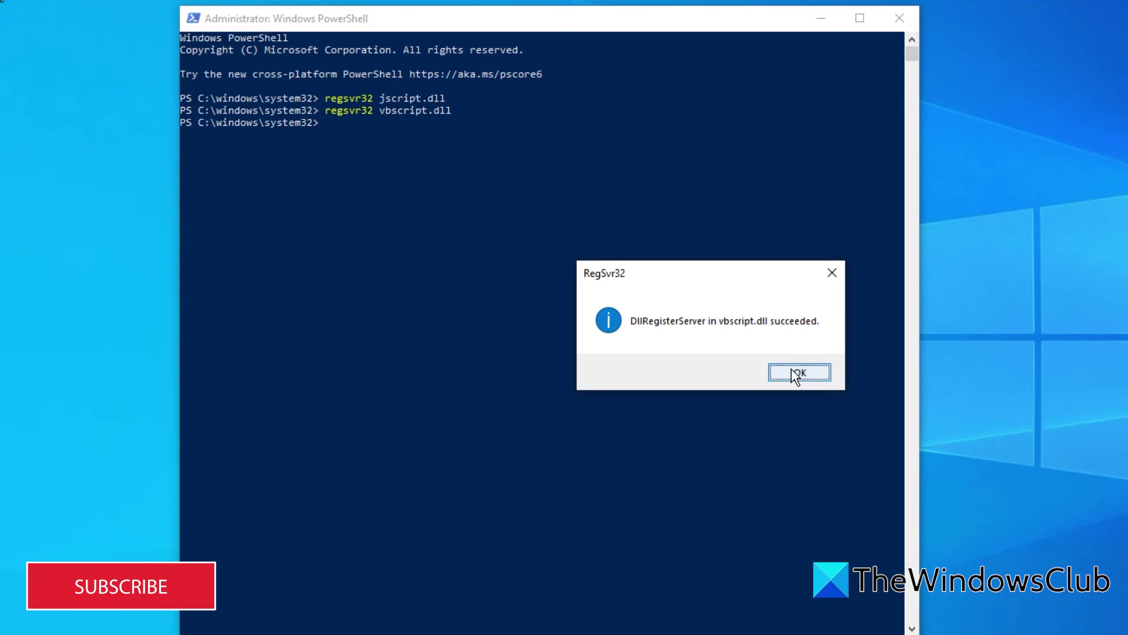
{"action": "left_click", "coordinate": [796, 375]}
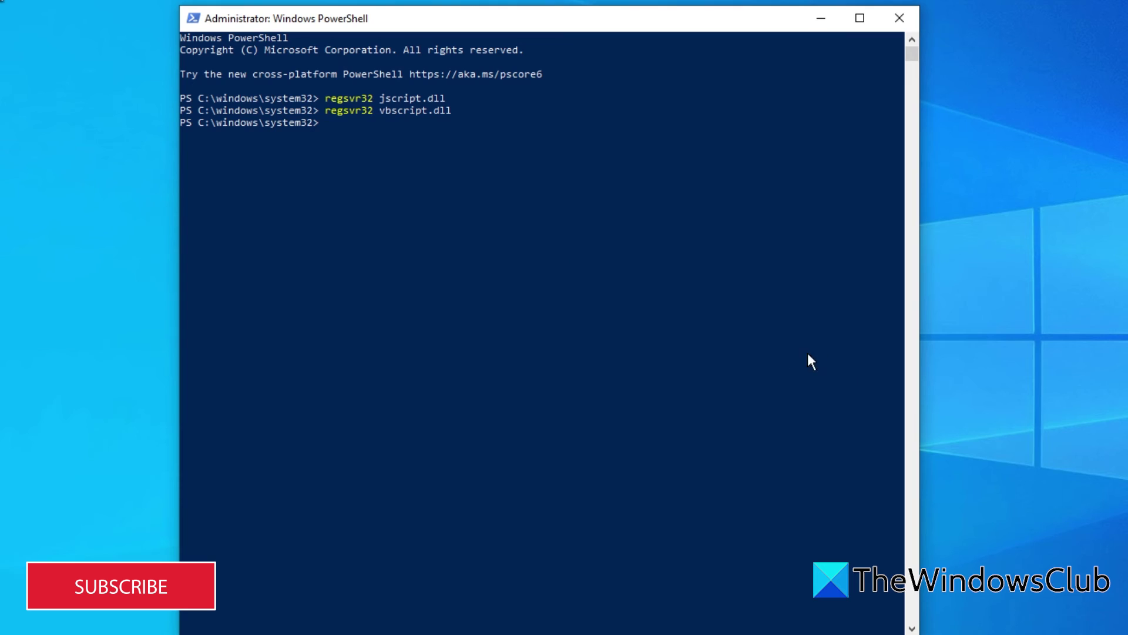
Close the elevated PowerShell window.
{"action": "left_click", "coordinate": [904, 23]}
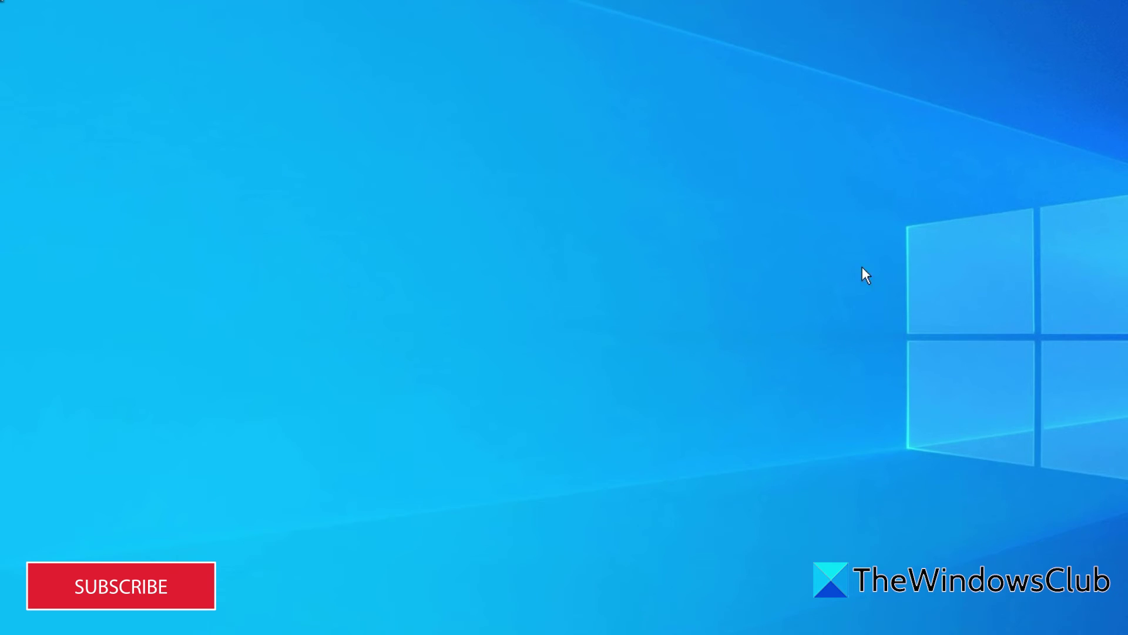